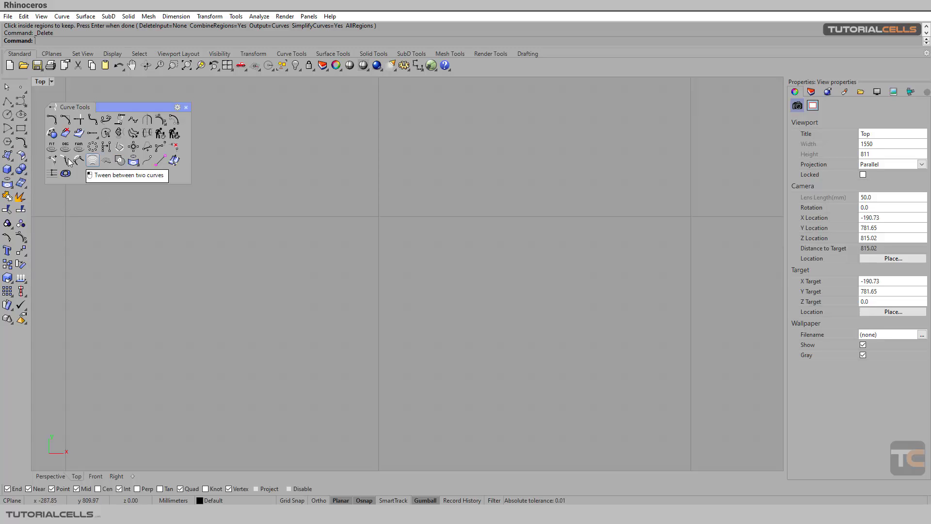
# Step: Draw a circle in the Top view
pyautogui.click(7, 114)
pyautogui.click(362, 254)
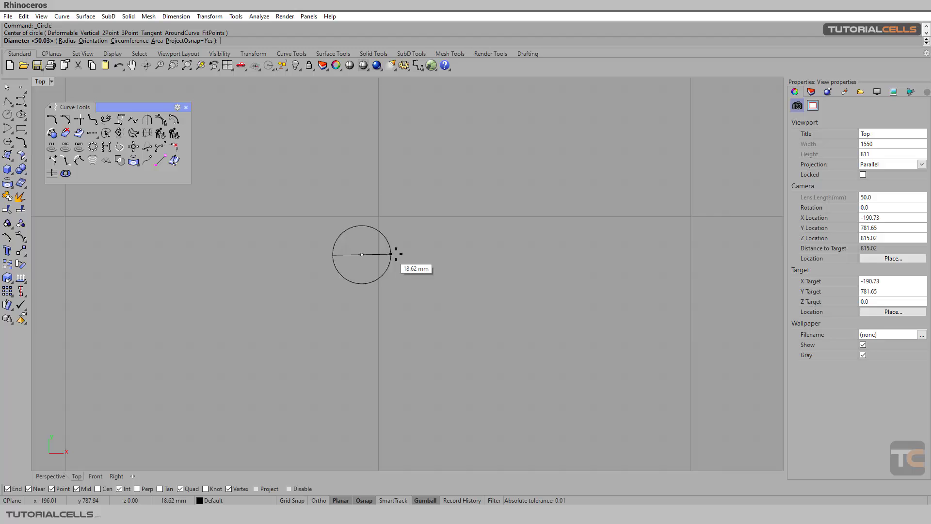
pyautogui.click(432, 250)
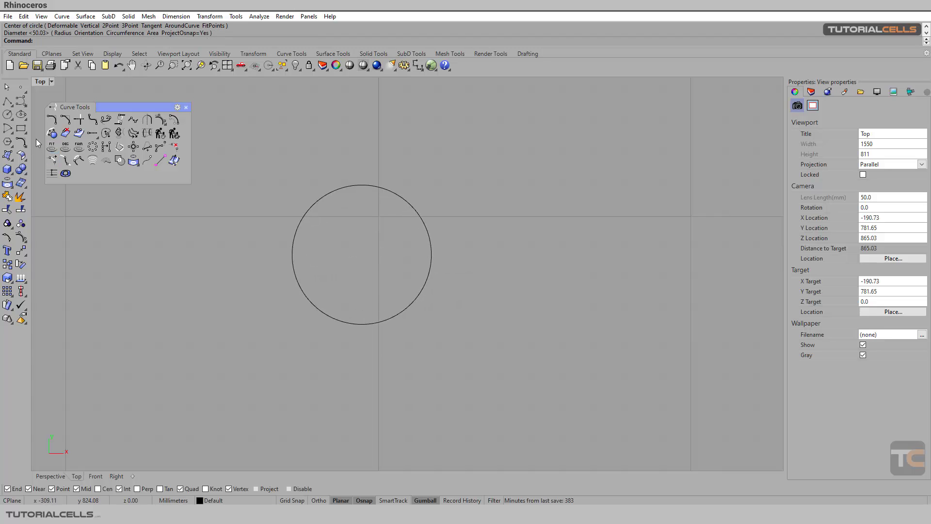
# Step: Draw a rectangle starting near the circle's centre so it overlaps the circle
pyautogui.click(21, 128)
pyautogui.click(369, 254)
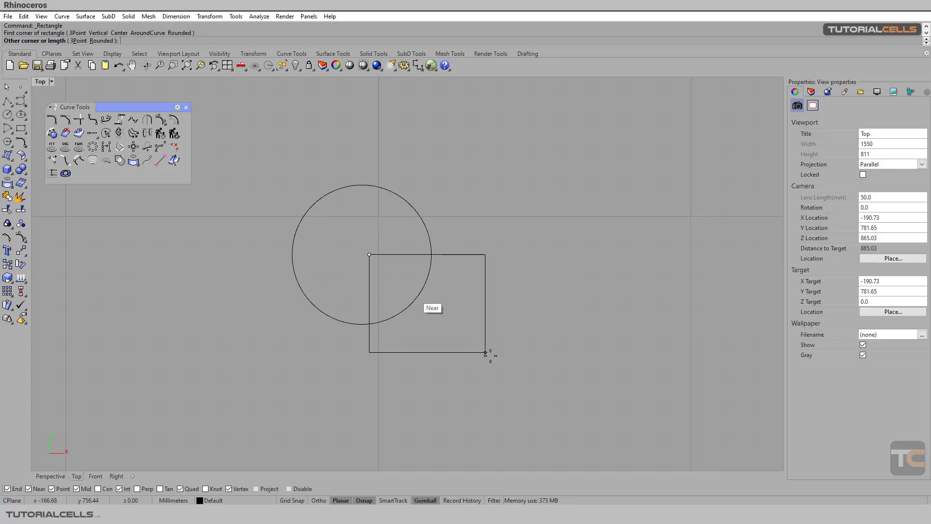
pyautogui.click(527, 377)
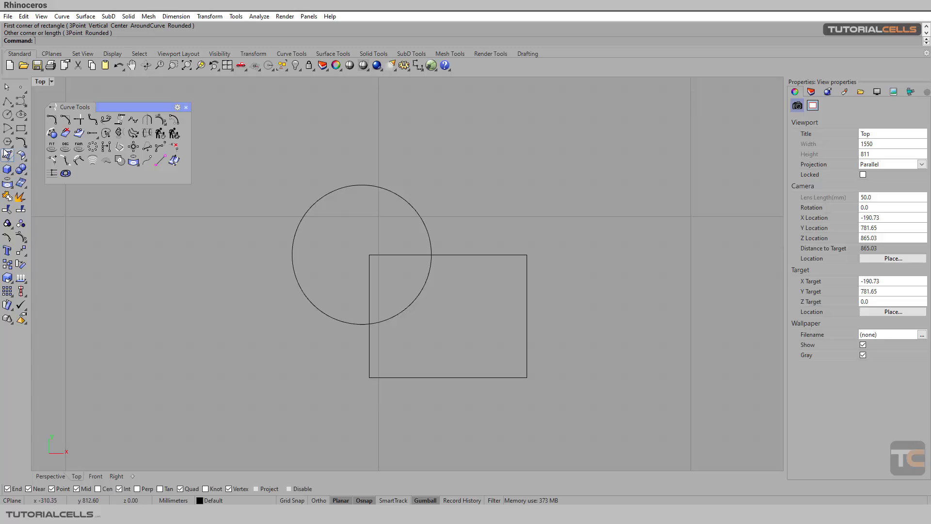
# Step: Draw an eight-sided polygon below left of the circle, crossing both shapes, and frame all three
pyautogui.click(7, 155)
pyautogui.click(277, 365)
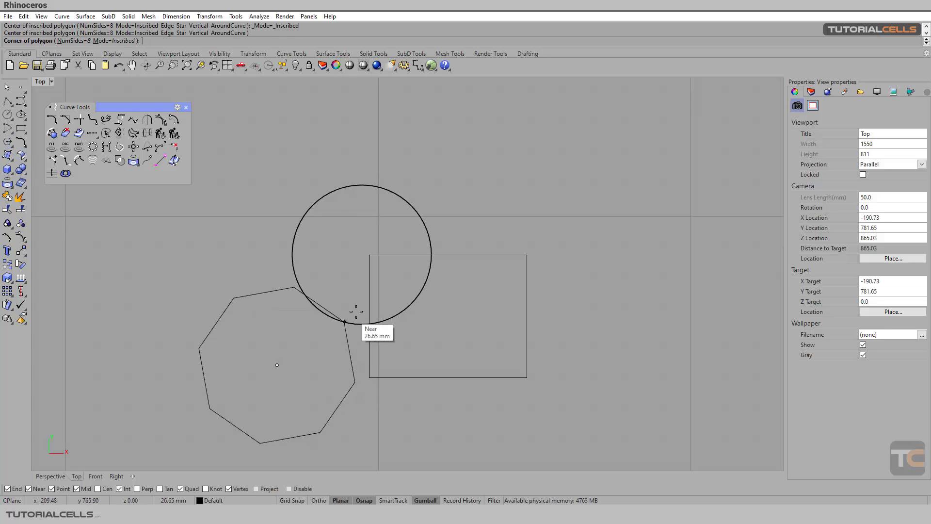
pyautogui.click(393, 291)
pyautogui.moveTo(484, 333); pyautogui.dragTo(490, 292, button='right')
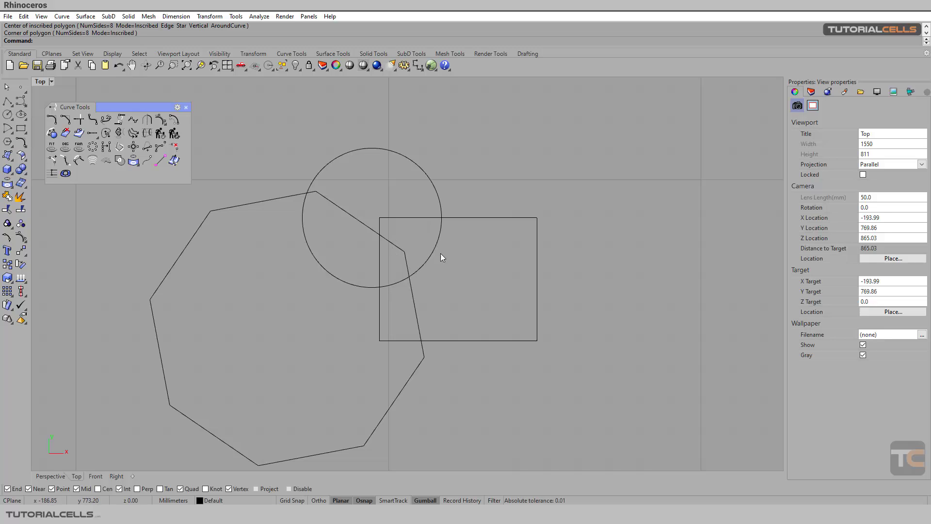
pyautogui.moveTo(472, 177); pyautogui.dragTo(330, 325)
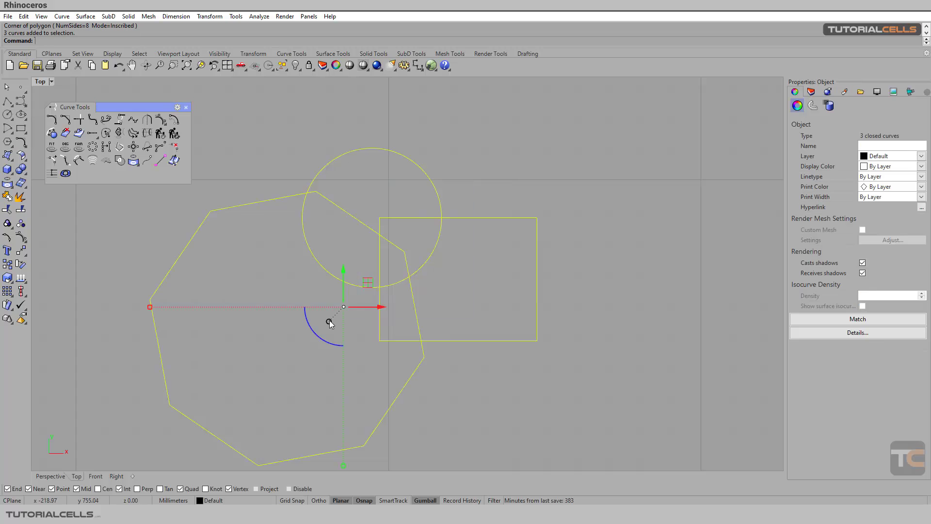
pyautogui.click(7, 210)
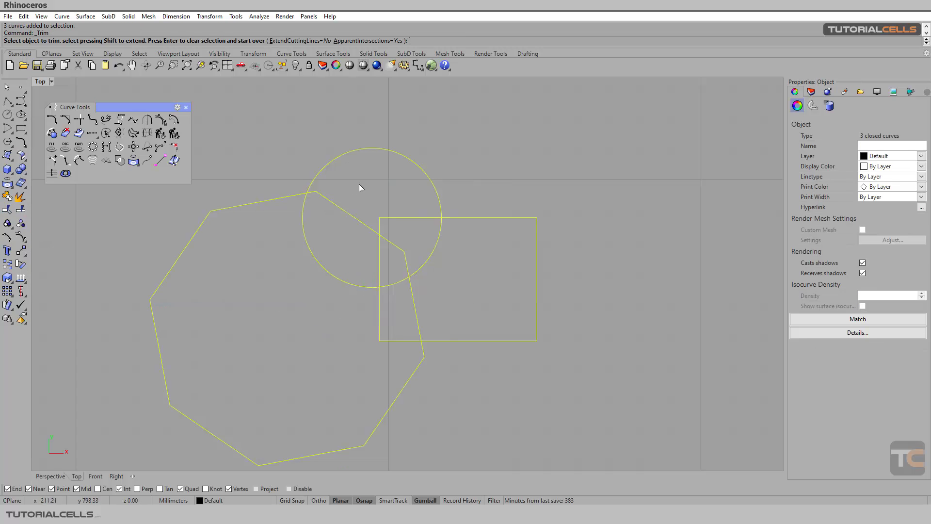
pyautogui.click(435, 183)
pyautogui.click(461, 218)
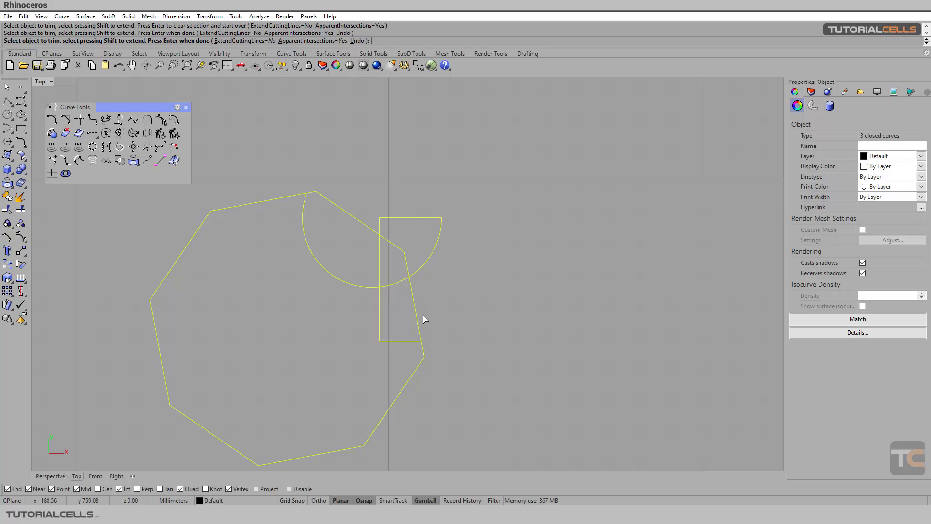
pyautogui.click(421, 369)
pyautogui.click(362, 287)
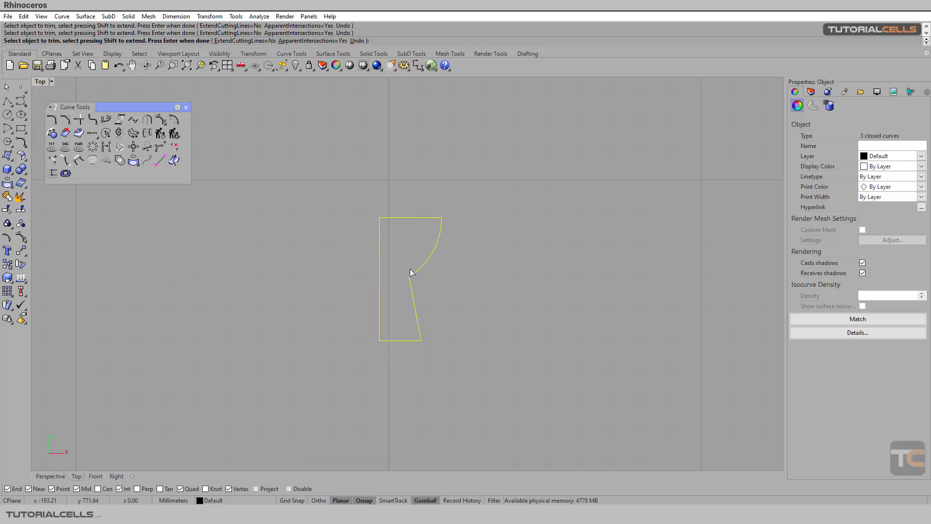
pyautogui.hotkey('ctrl', 'z')
pyautogui.hotkey('ctrl', 'z')
pyautogui.hotkey('ctrl', 'z')
pyautogui.hotkey('ctrl', 'z')
pyautogui.hotkey('ctrl', 'z')
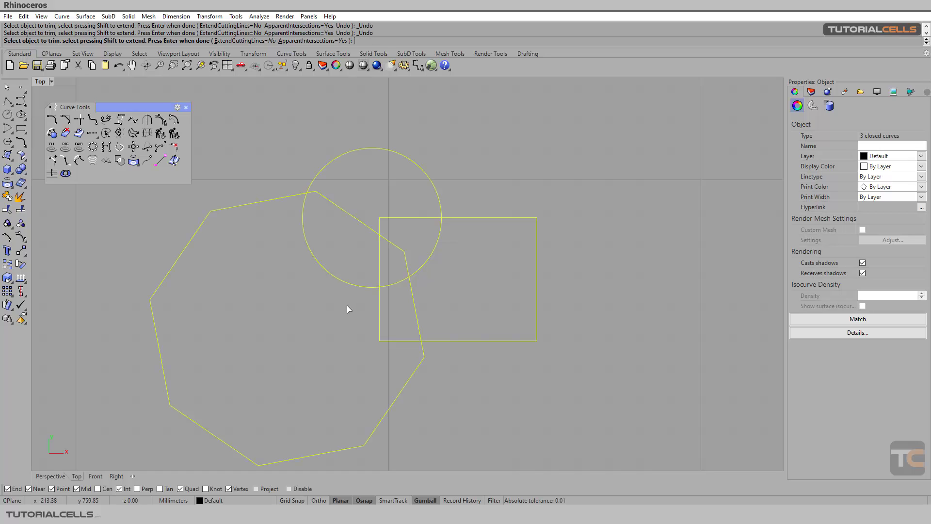
pyautogui.press('Return')
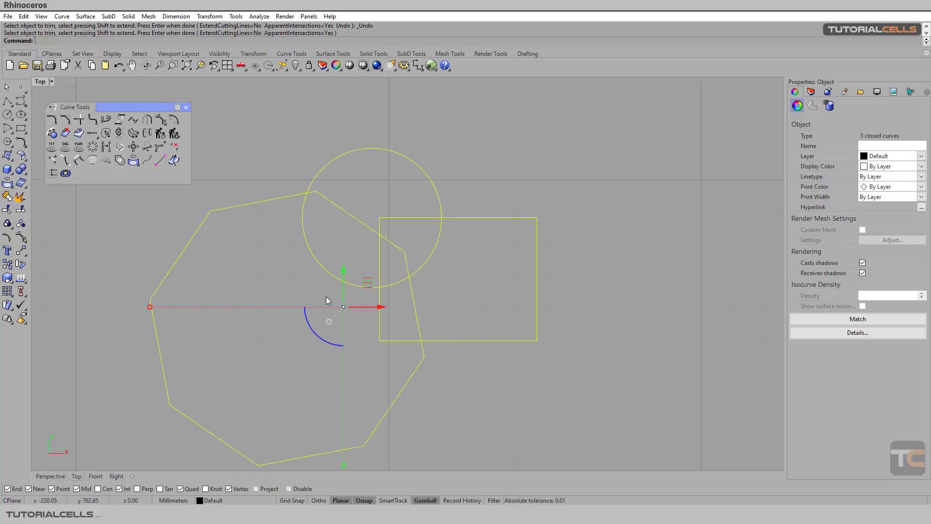
# Step: Start Curve Boolean with the circle, rectangle and octagon window-selected as its input curves
pyautogui.click(284, 274)
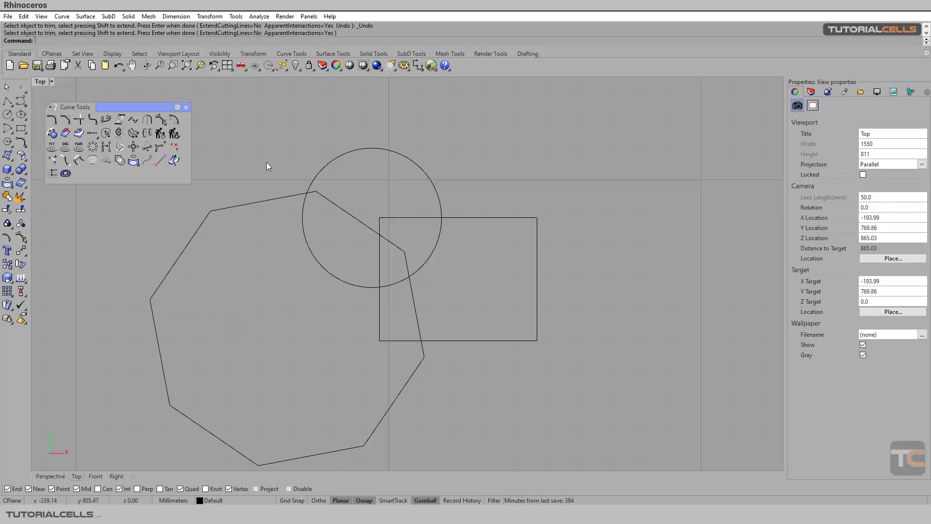
pyautogui.click(122, 166)
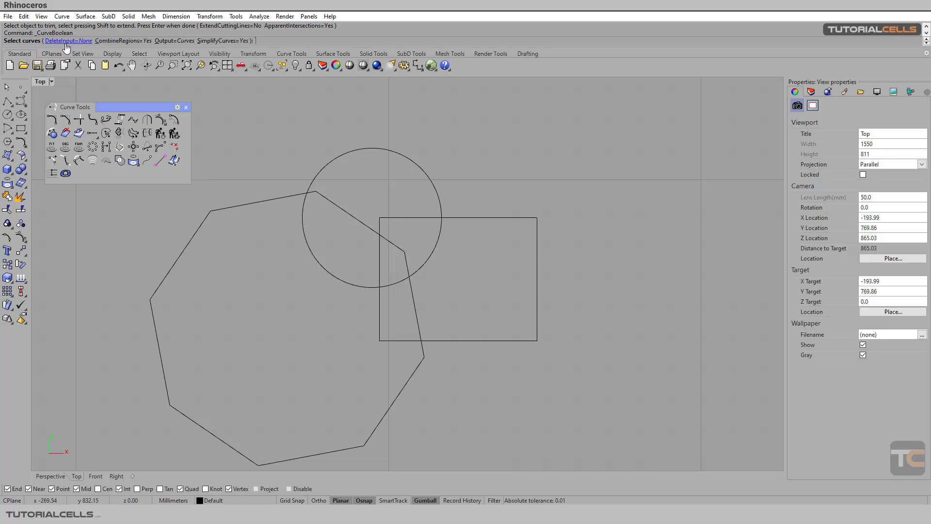
pyautogui.moveTo(334, 217); pyautogui.dragTo(357, 210, button='right')
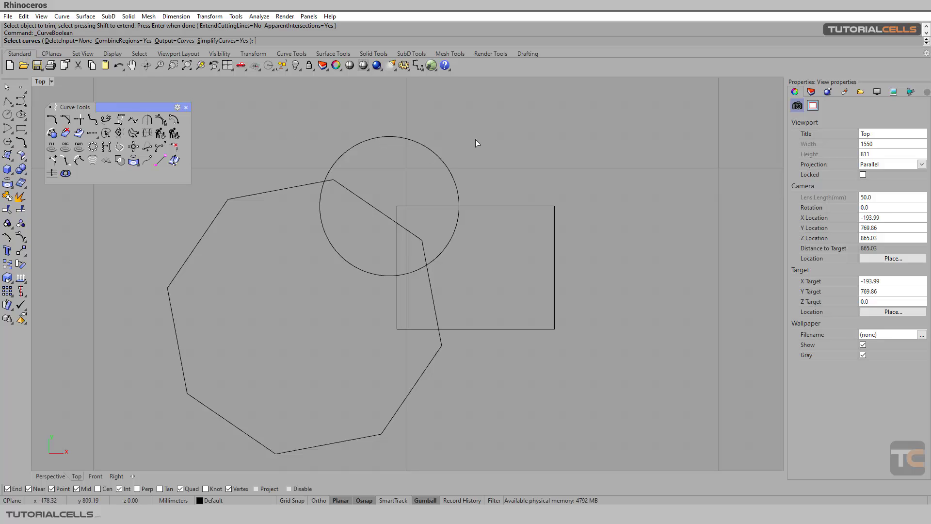
pyautogui.moveTo(494, 144); pyautogui.dragTo(237, 319)
pyautogui.press('Return')
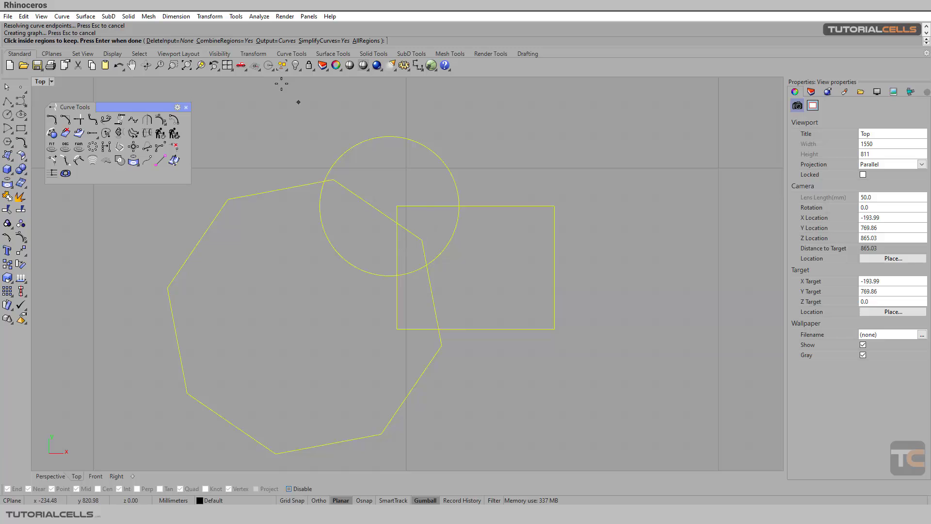
# Step: Keep the circle-rectangle region and the region below it as one curve, moved right
pyautogui.click(276, 41)
pyautogui.click(280, 42)
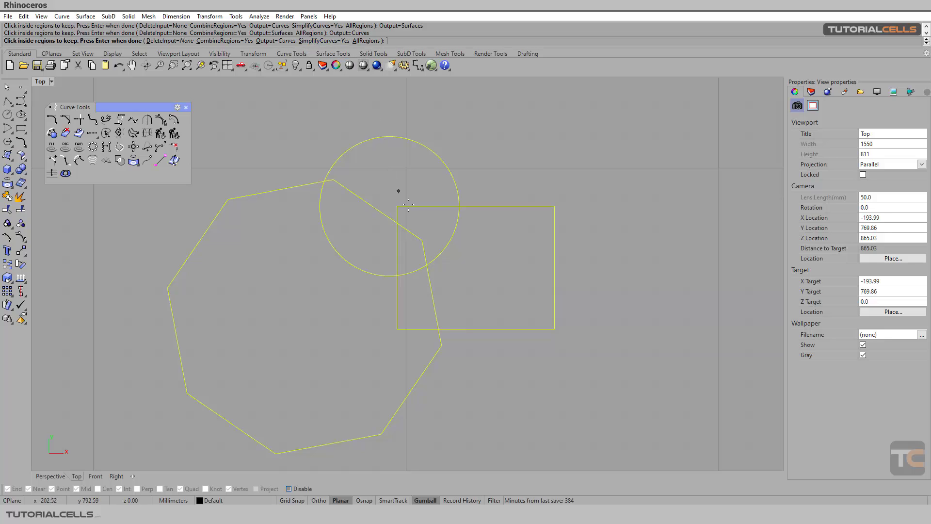
pyautogui.click(433, 229)
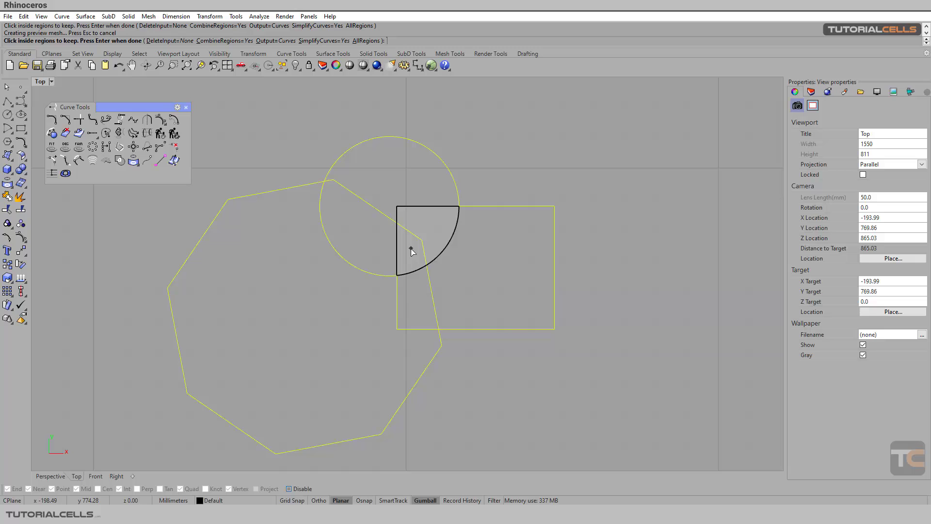
pyautogui.click(412, 291)
pyautogui.press('Return')
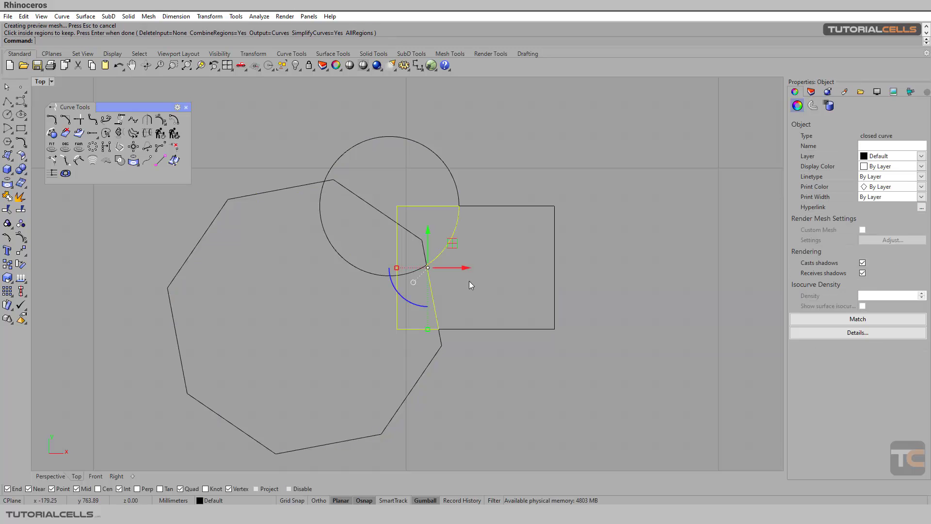
pyautogui.moveTo(463, 269); pyautogui.dragTo(626, 261)
pyautogui.moveTo(626, 261); pyautogui.dragTo(593, 261, button='right')
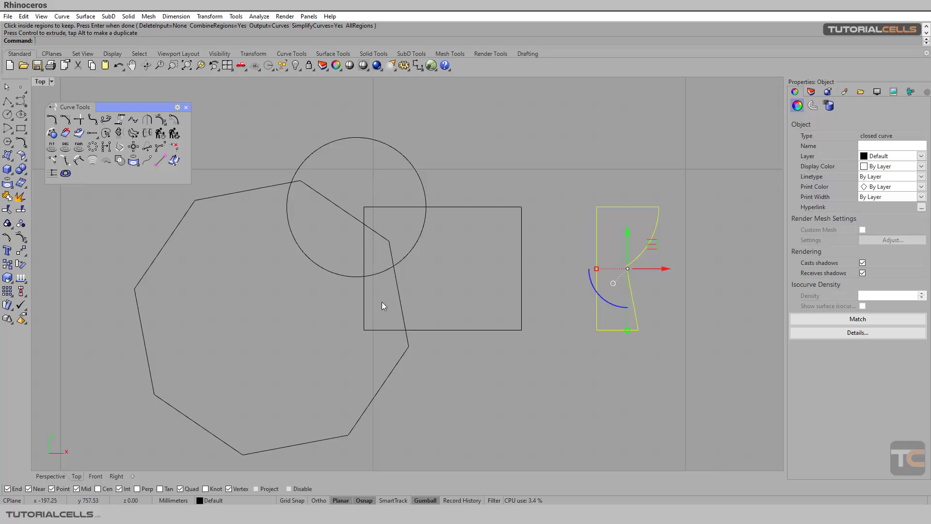
# Step: Delete the extracted curve and run CurveBoolean again on all three curves
pyautogui.press('Delete')
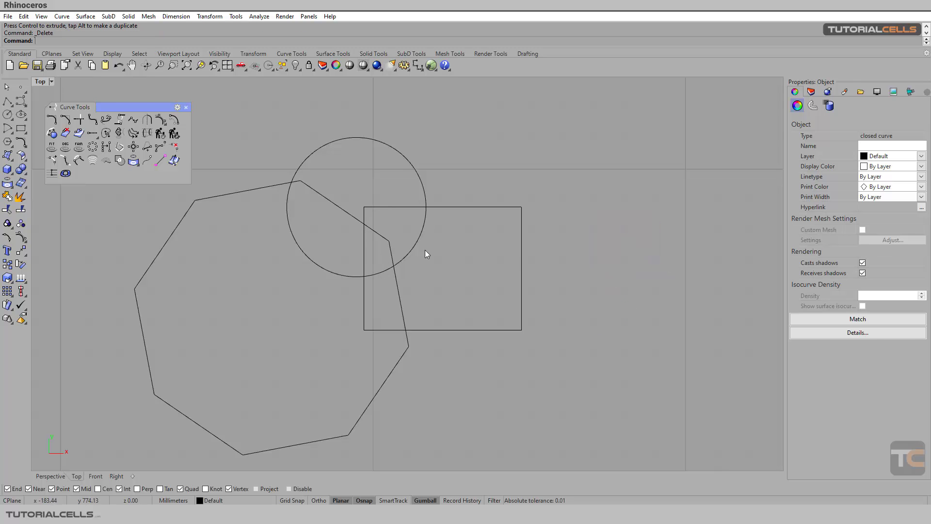
pyautogui.moveTo(455, 172); pyautogui.dragTo(320, 304)
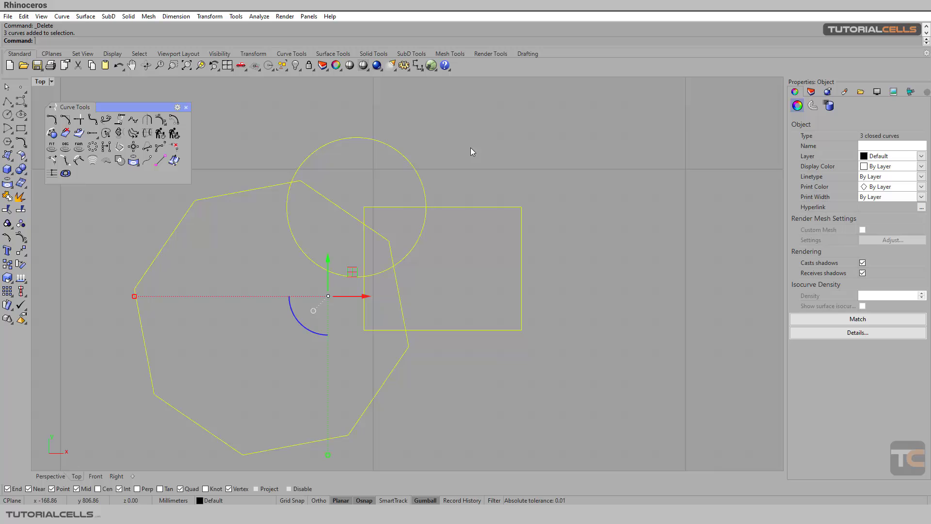
pyautogui.write('CurveBoolean')
pyautogui.press('Return')
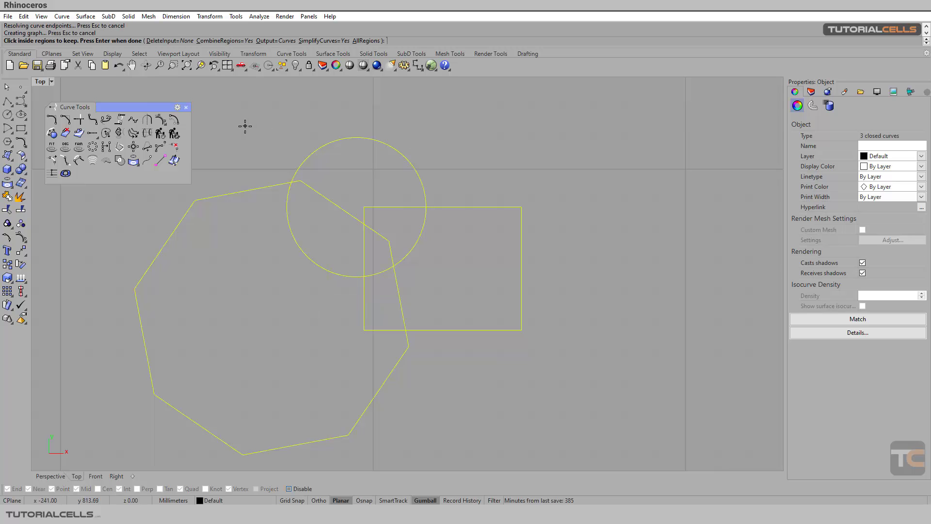
# Step: Output the two kept regions as a trimmed surface and move it 65.94 mm right
pyautogui.click(290, 42)
pyautogui.click(387, 216)
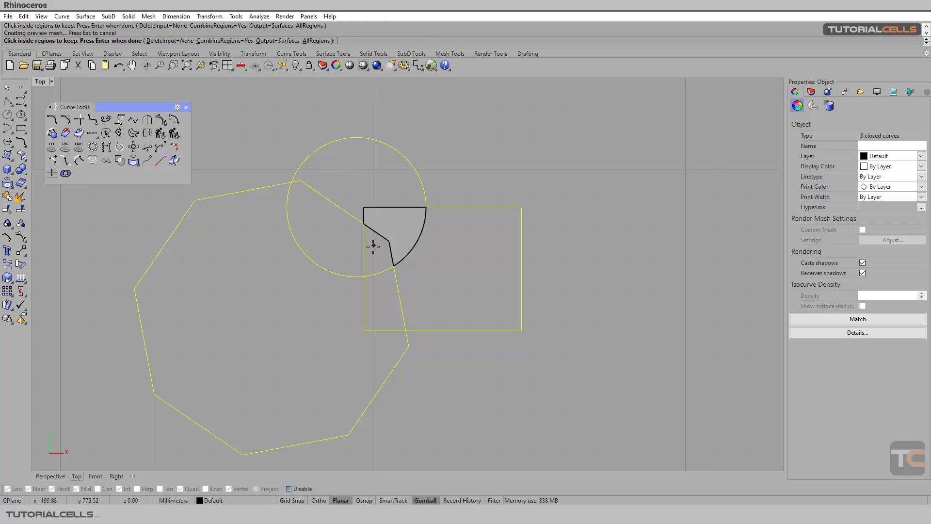
pyautogui.click(384, 297)
pyautogui.press('Return')
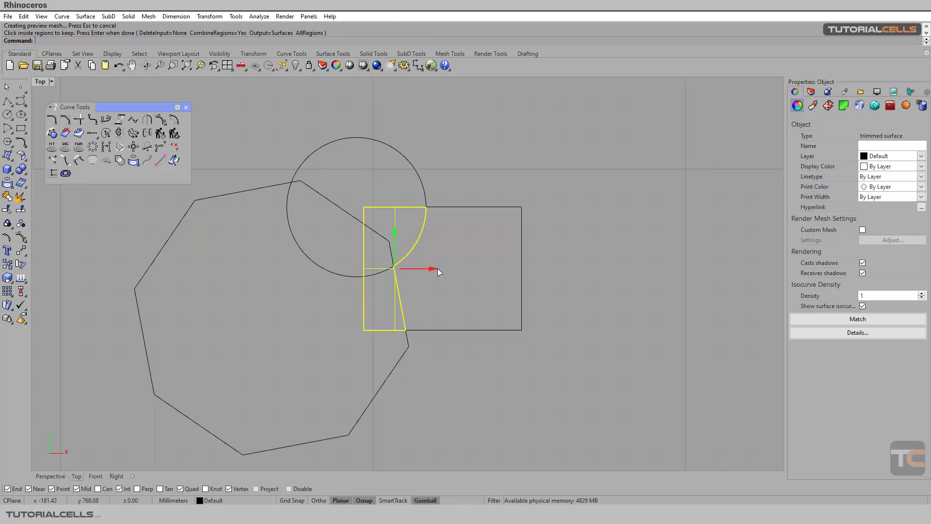
pyautogui.moveTo(437, 269); pyautogui.dragTo(643, 257)
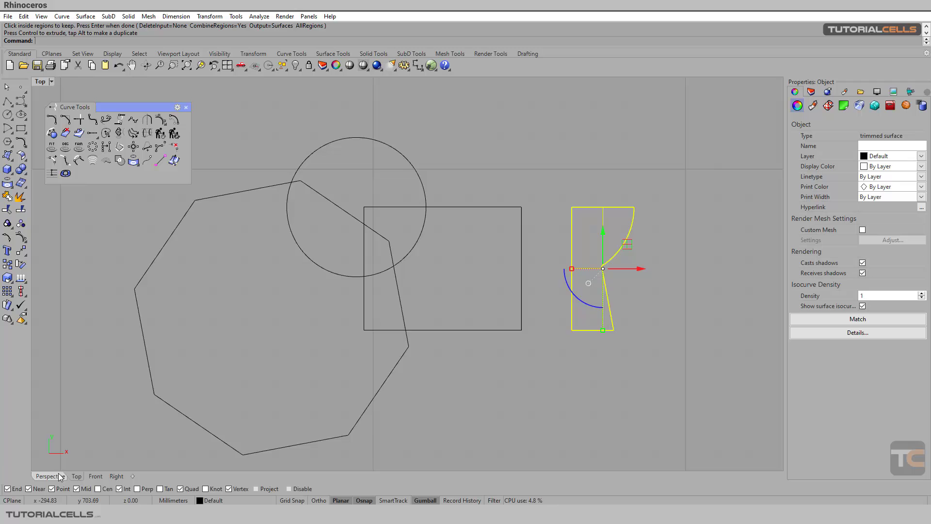
# Step: Inspect the surface in the Perspective view, then return to the Top view
pyautogui.hotkey('ctrl', 'F4')
pyautogui.moveTo(595, 313); pyautogui.dragTo(295, 315, button='right')
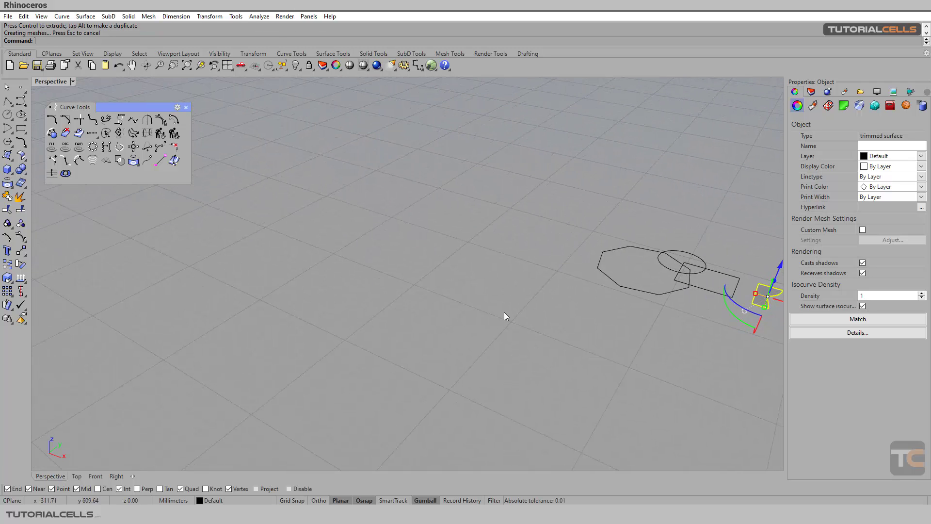
pyautogui.keyDown('shift'); pyautogui.moveTo(504, 312); pyautogui.dragTo(369, 309, button='right'); pyautogui.keyUp('shift')
pyautogui.scroll(5, 407, 292)
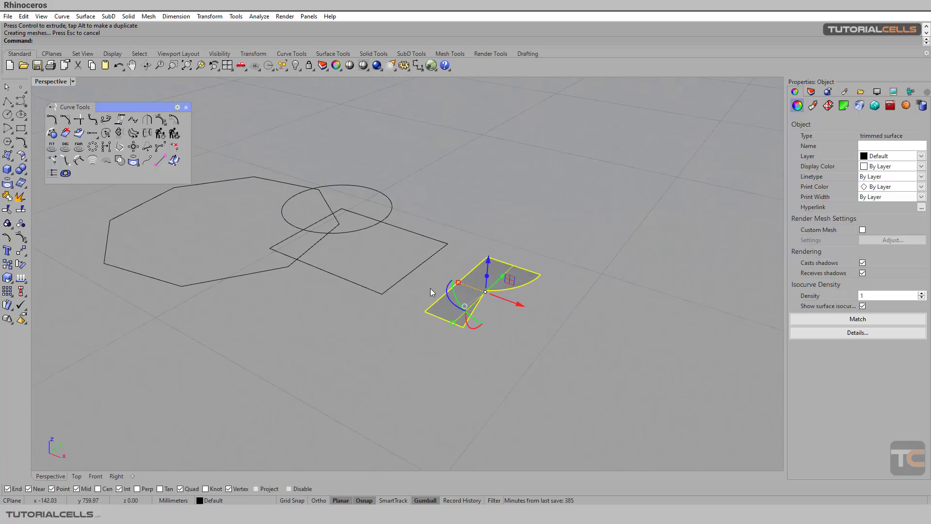
pyautogui.click(76, 476)
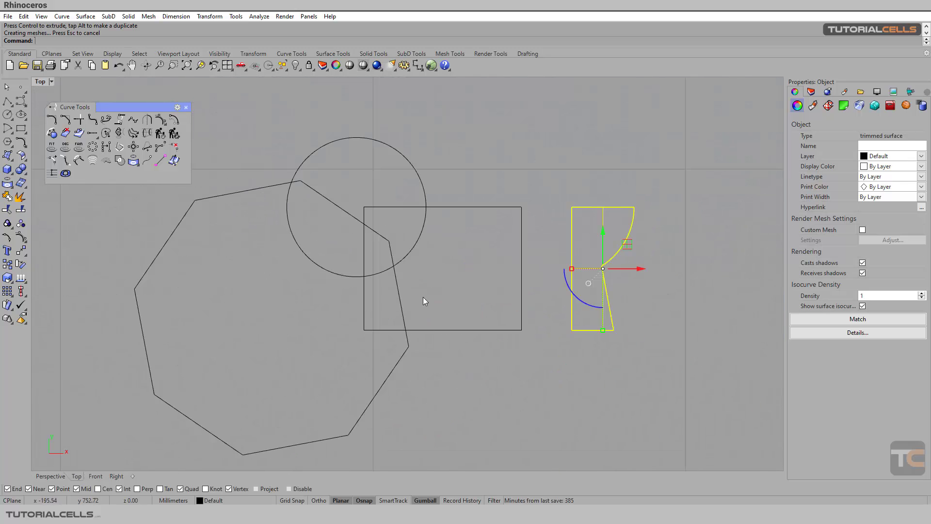
# Step: Delete the trimmed surface and start a new Curve Boolean with Output set to Curves
pyautogui.press('Delete')
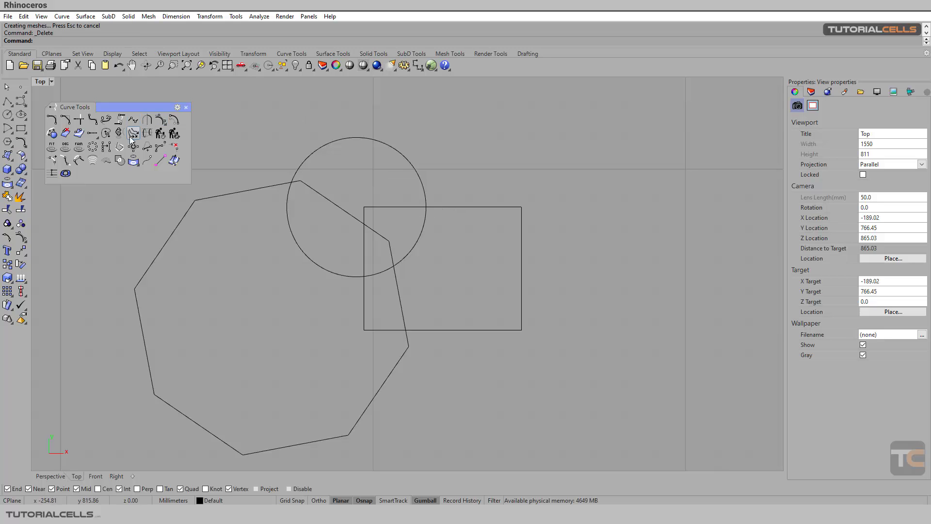
pyautogui.click(125, 165)
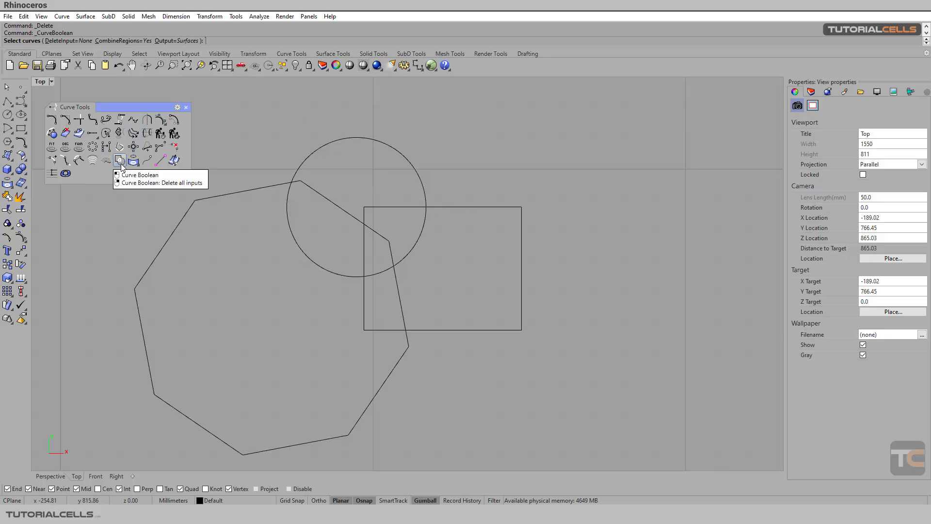
pyautogui.click(178, 40)
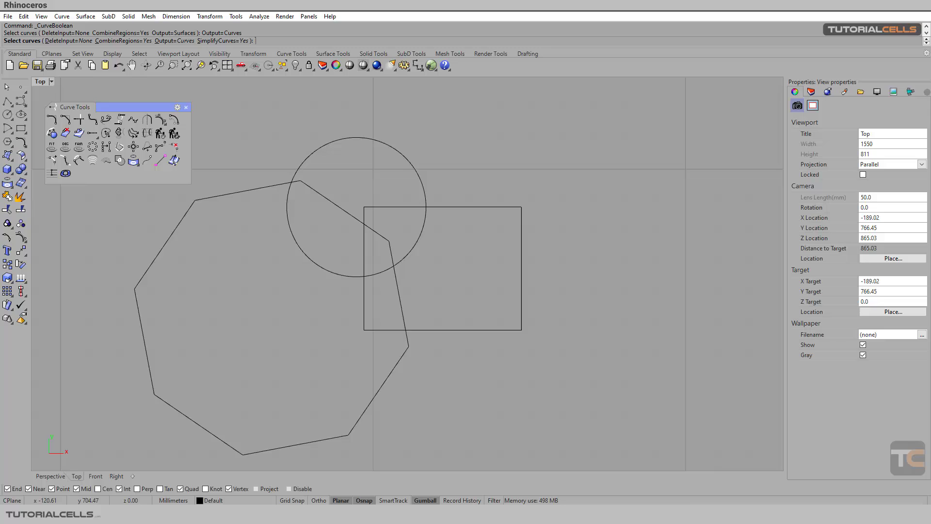
pyautogui.moveTo(634, 499)
pyautogui.click(631, 473)
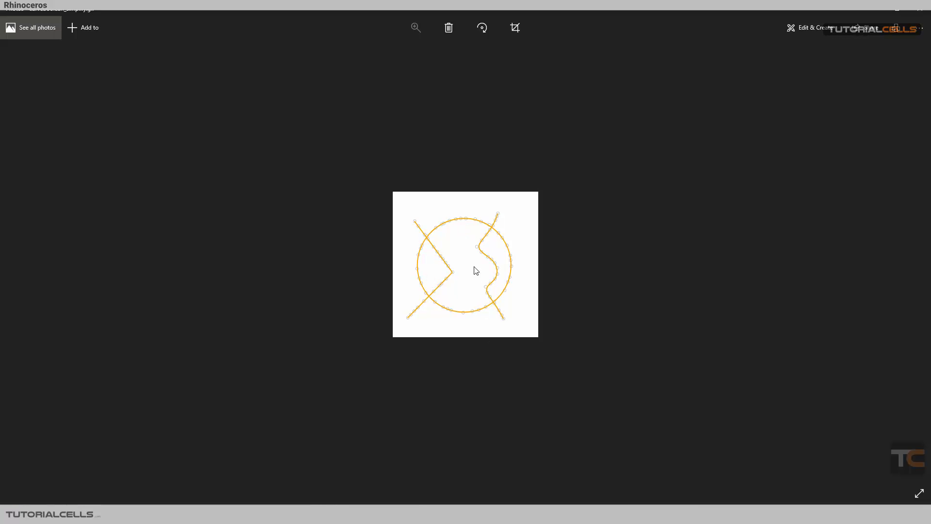